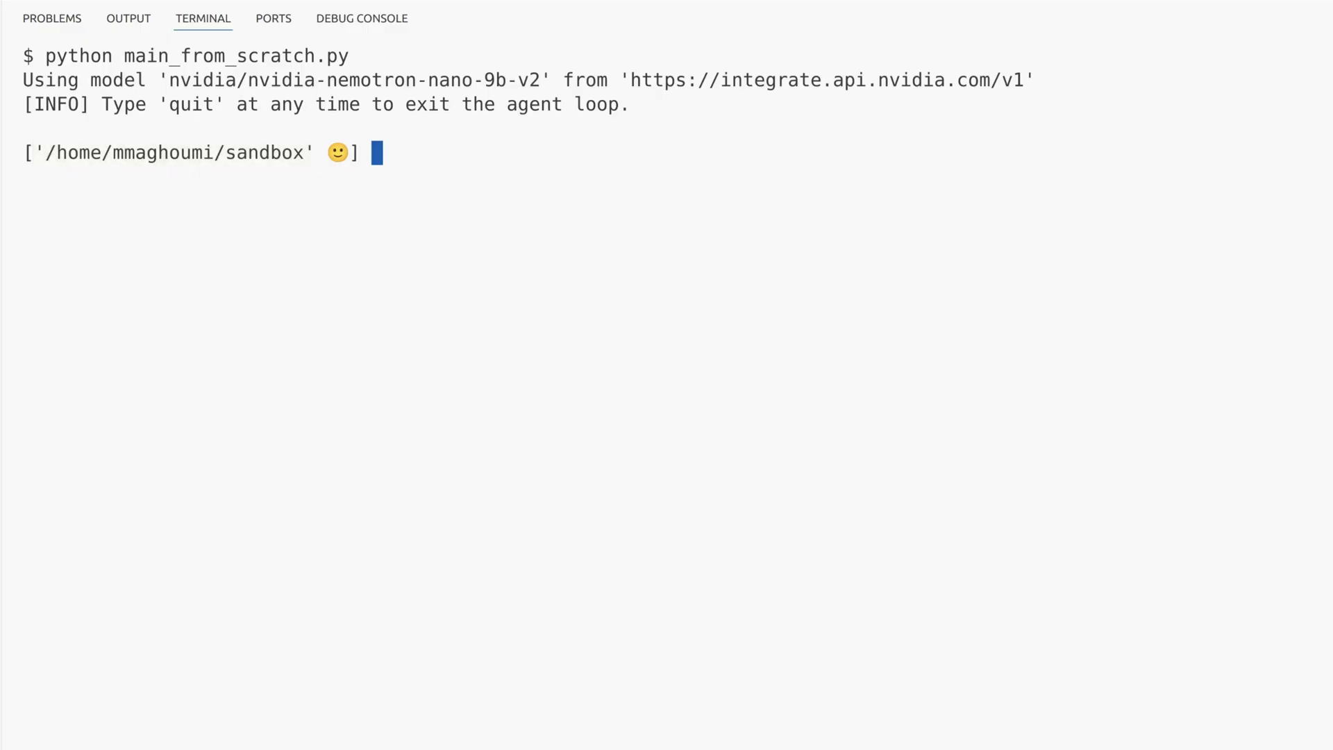
{"action": "type", "text": "can you inspect this "}
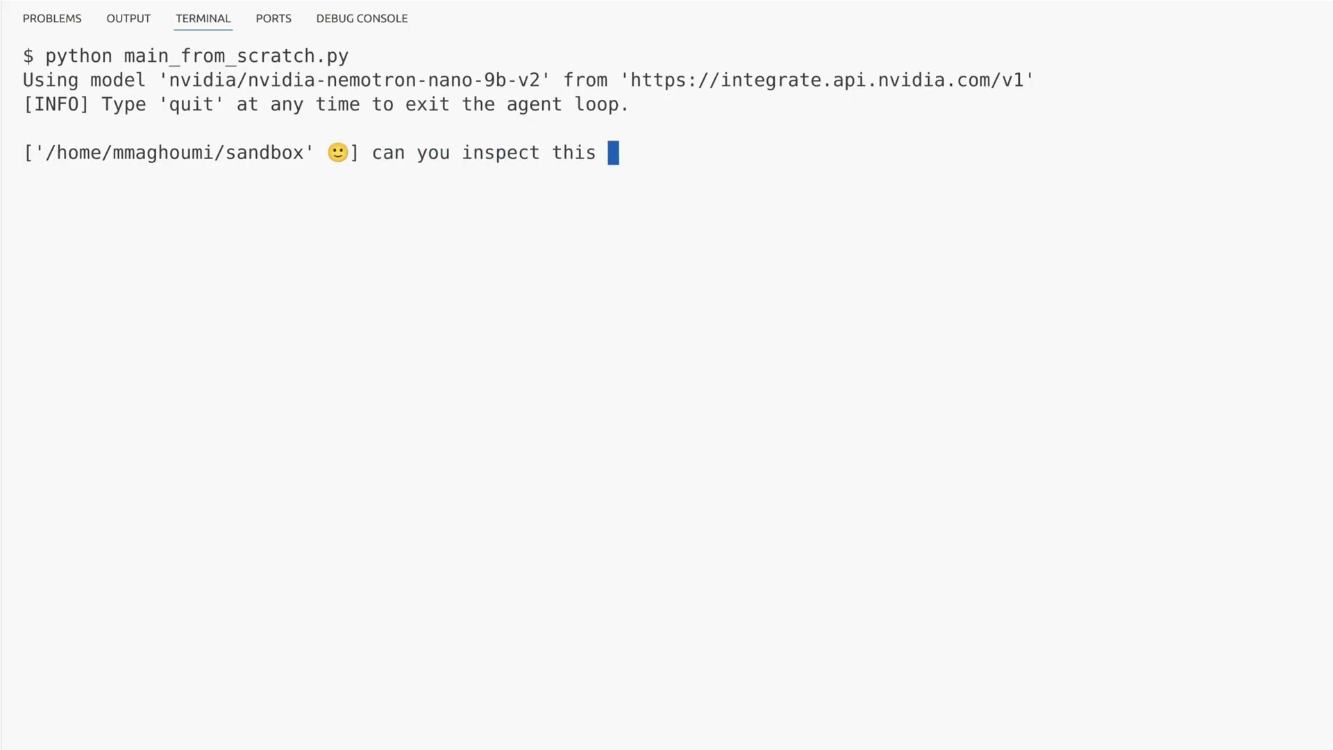
{"action": "type", "text": "directory tree and tell me what are the "}
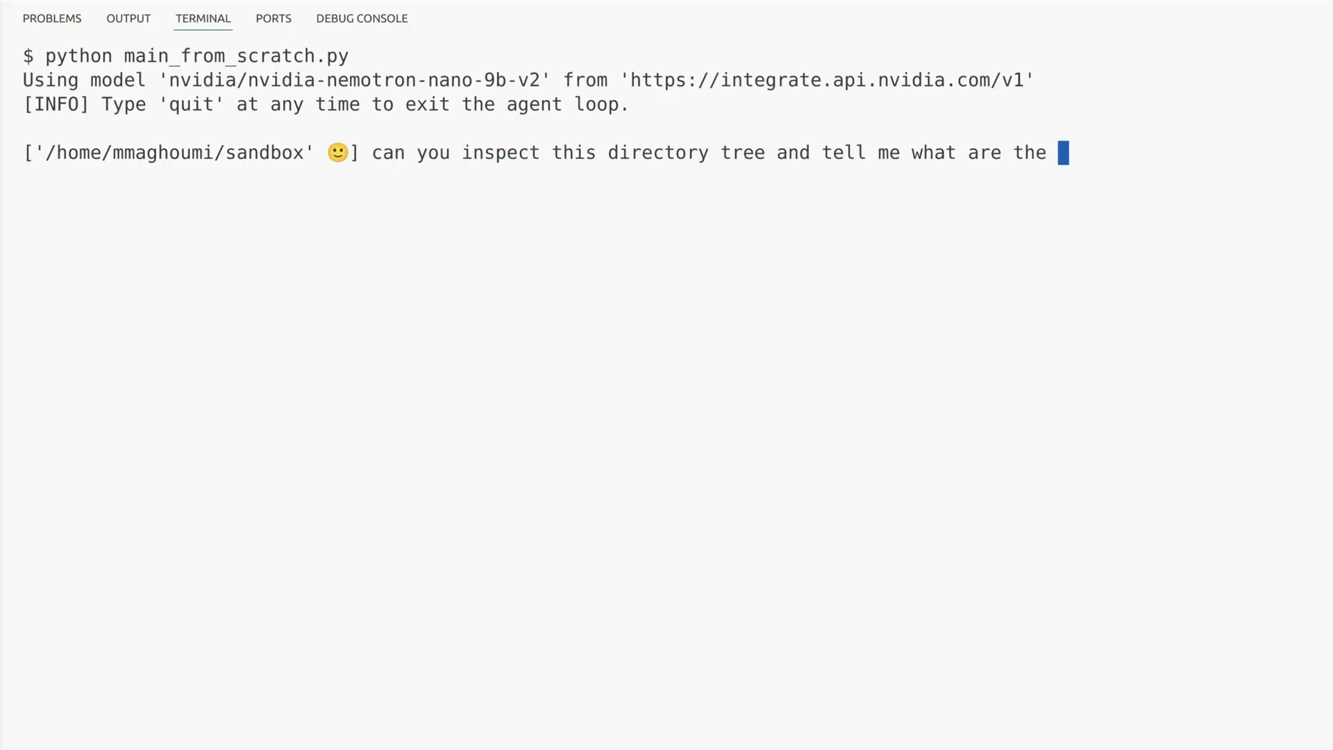
{"action": "type", "text": "top 5 largest files?"}
- Have the agent list the five largest files and diagnose the latest dmesg crash, approving both commands
{"action": "key", "text": "Return"}
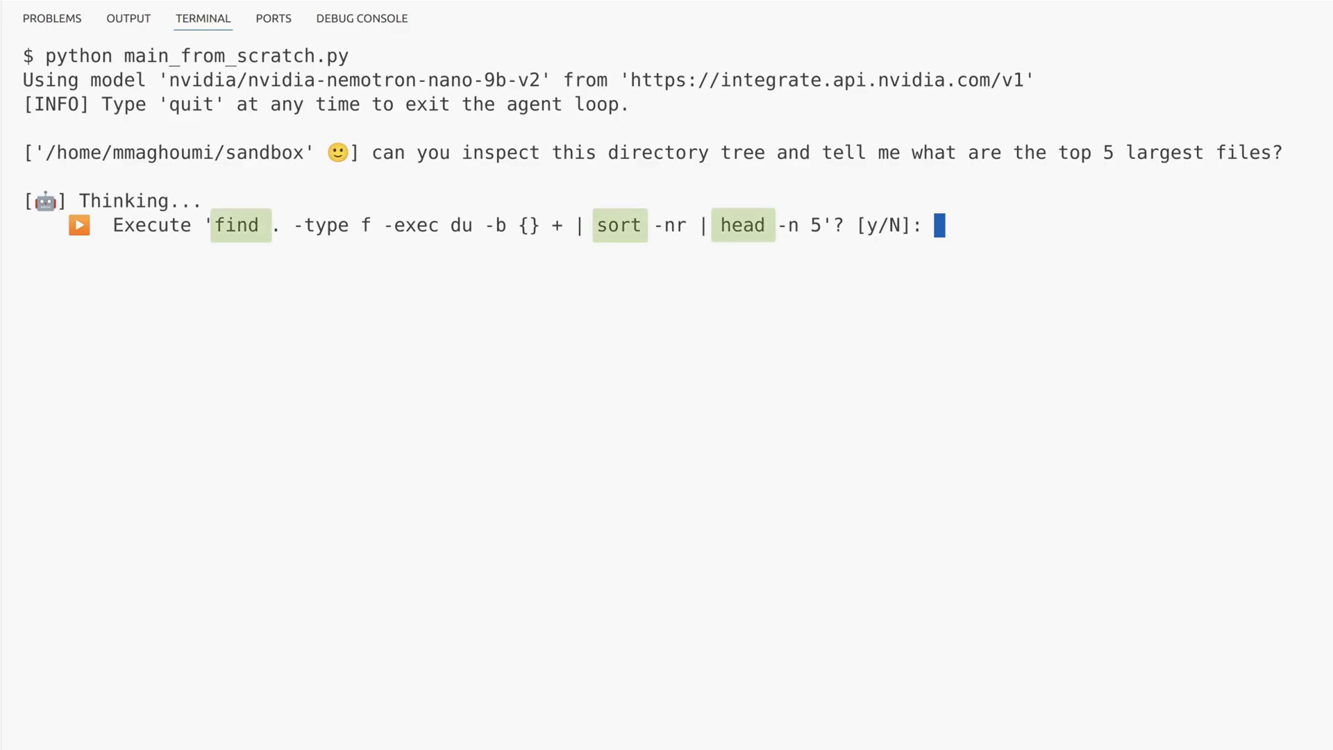
{"action": "type", "text": "y"}
{"action": "key", "text": "Return"}
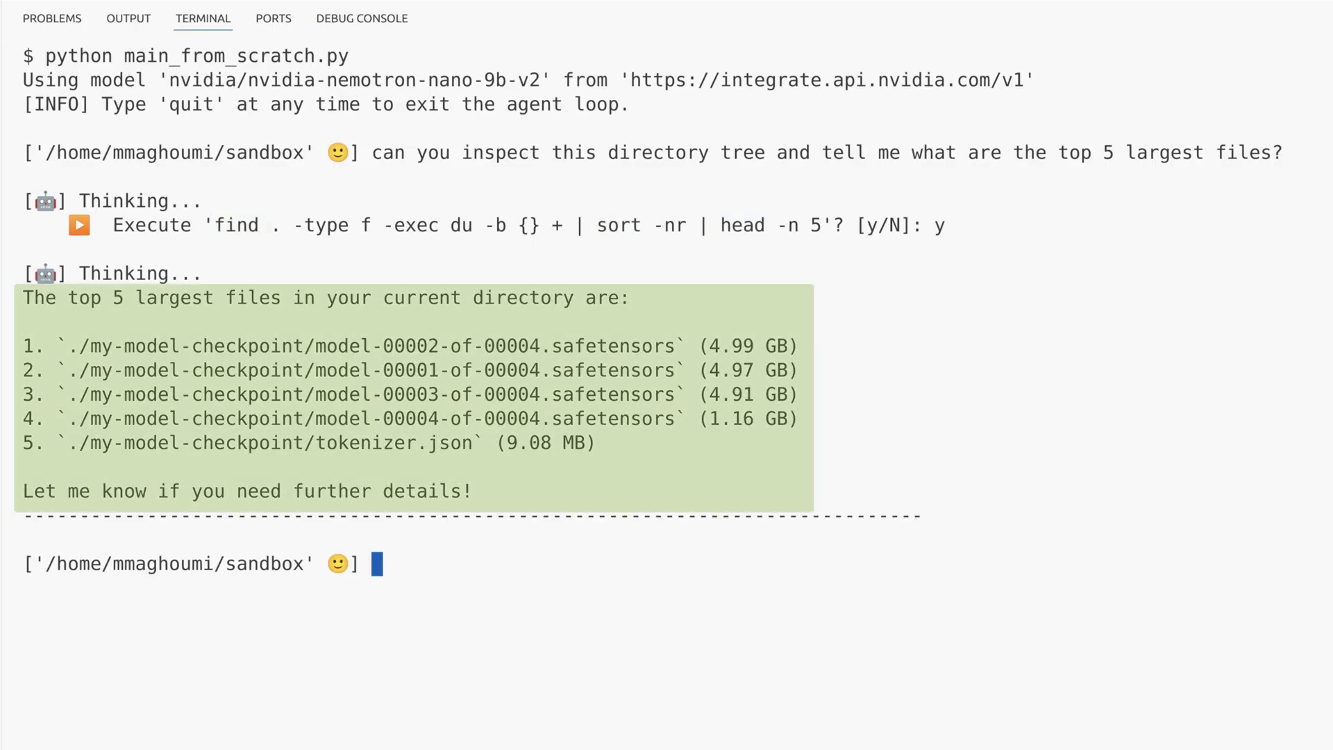
{"action": "type", "text": "Now, help me figure out why my "}
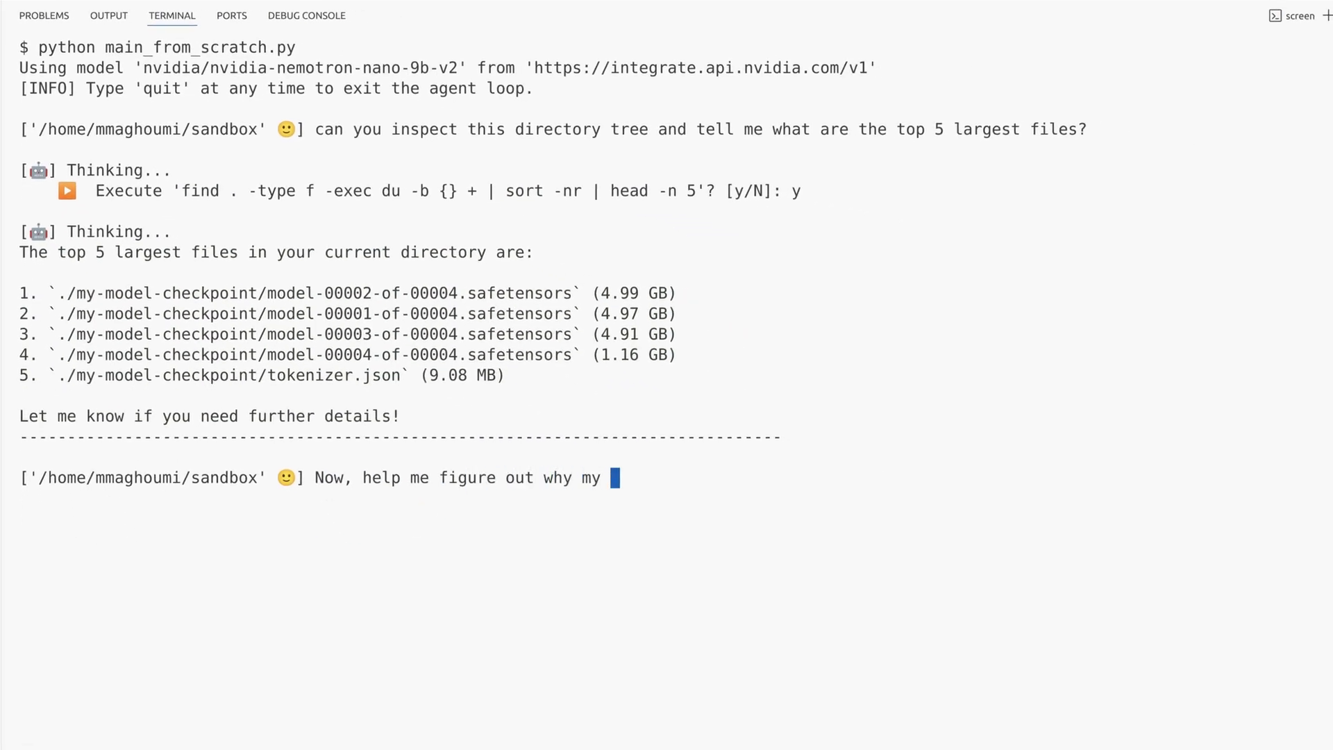
{"action": "type", "text": "machine most recently crashed by inspecting the log file a"}
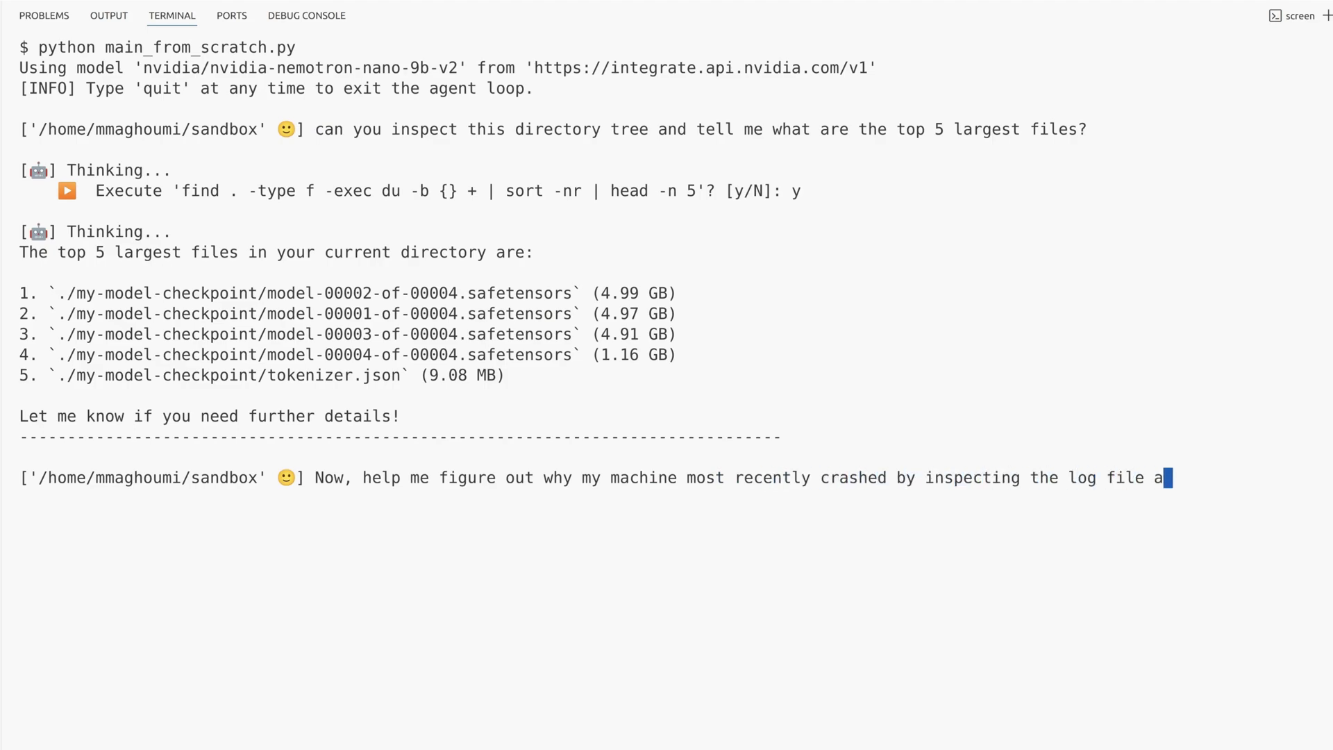
{"action": "type", "text": "t /var/log/dmesg"}
{"action": "key", "text": "Return"}
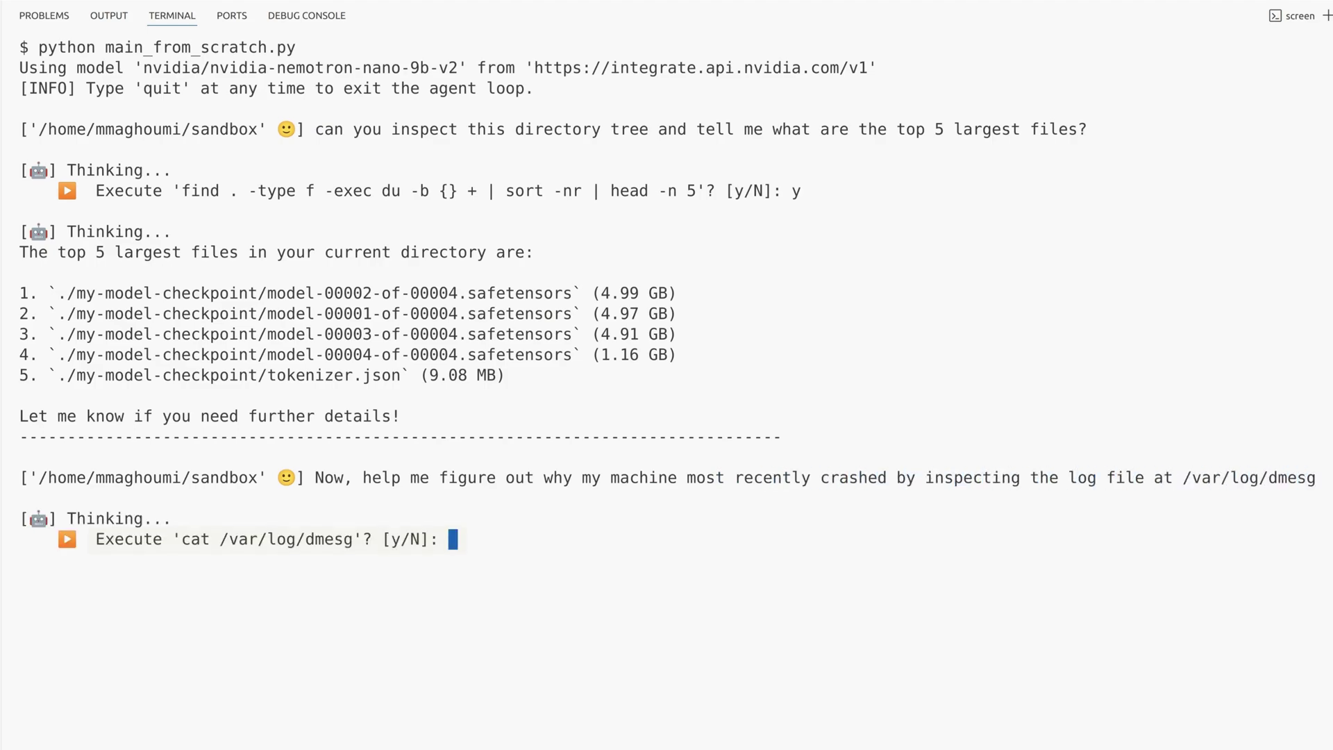
{"action": "type", "text": "y"}
{"action": "key", "text": "Return"}
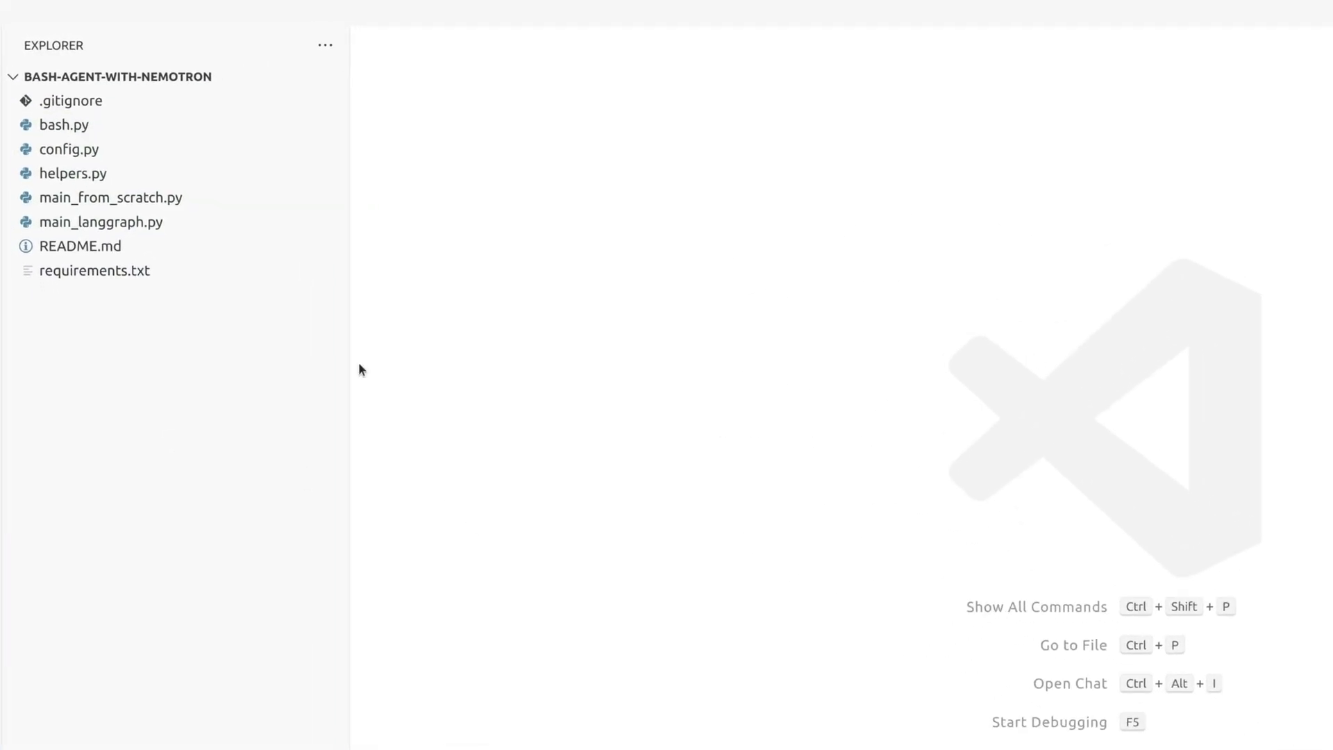
{"action": "left_click", "coordinate": [68, 149]}
{"action": "scroll", "coordinate": [1289, 89], "scroll_direction": "down", "scroll_amount": 2}
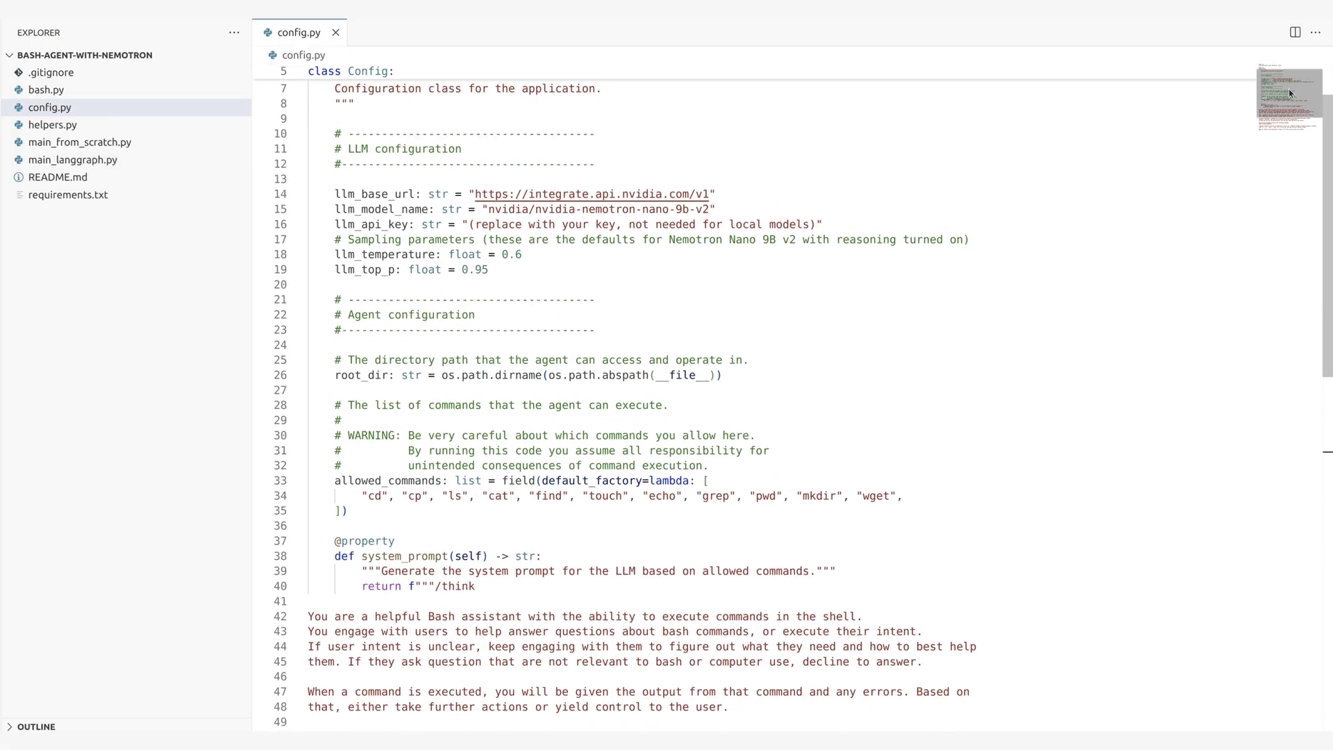
{"action": "scroll", "coordinate": [1289, 89], "scroll_direction": "down", "scroll_amount": 1}
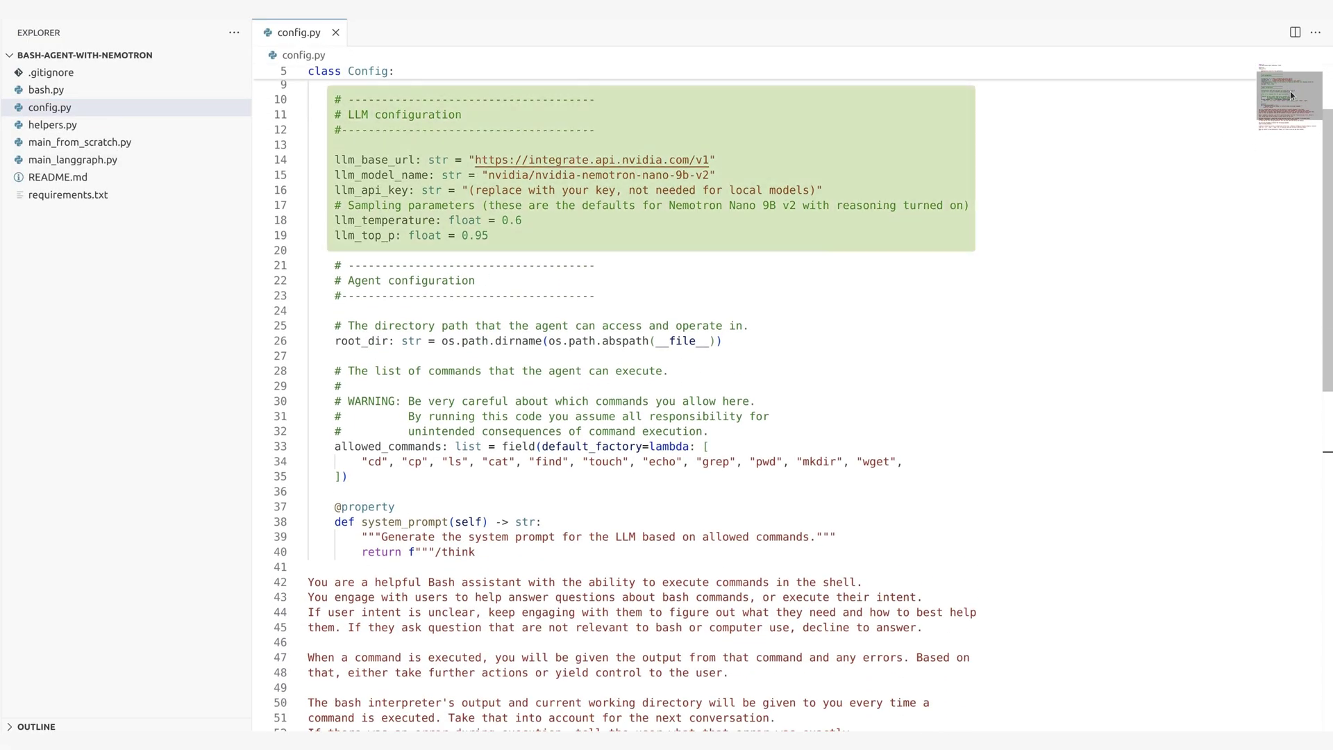
{"action": "scroll", "coordinate": [1292, 94], "scroll_direction": "down", "scroll_amount": 2}
{"action": "scroll", "coordinate": [1293, 104], "scroll_direction": "down", "scroll_amount": 2}
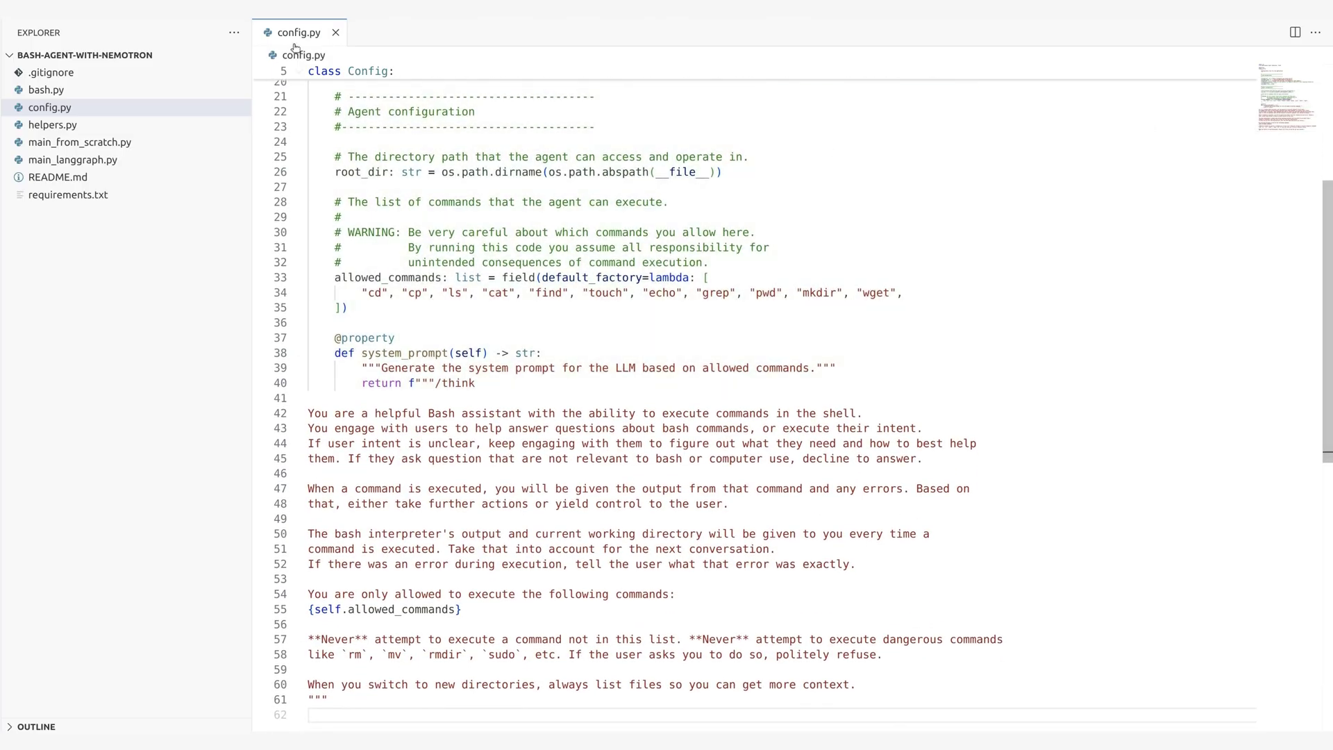
{"action": "left_click", "coordinate": [334, 32]}
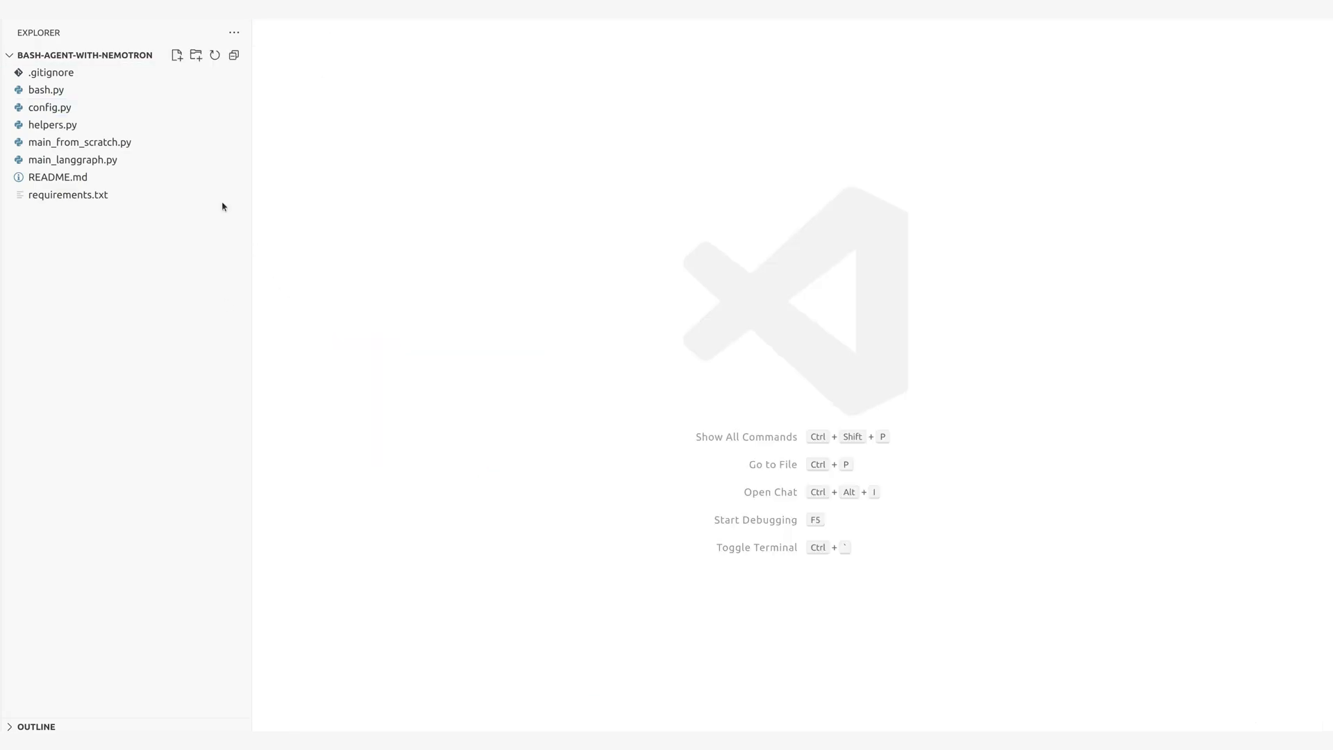
- Open bash.py from the Explorer to review the Bash class and _run_bash_command
{"action": "left_click", "coordinate": [120, 93]}
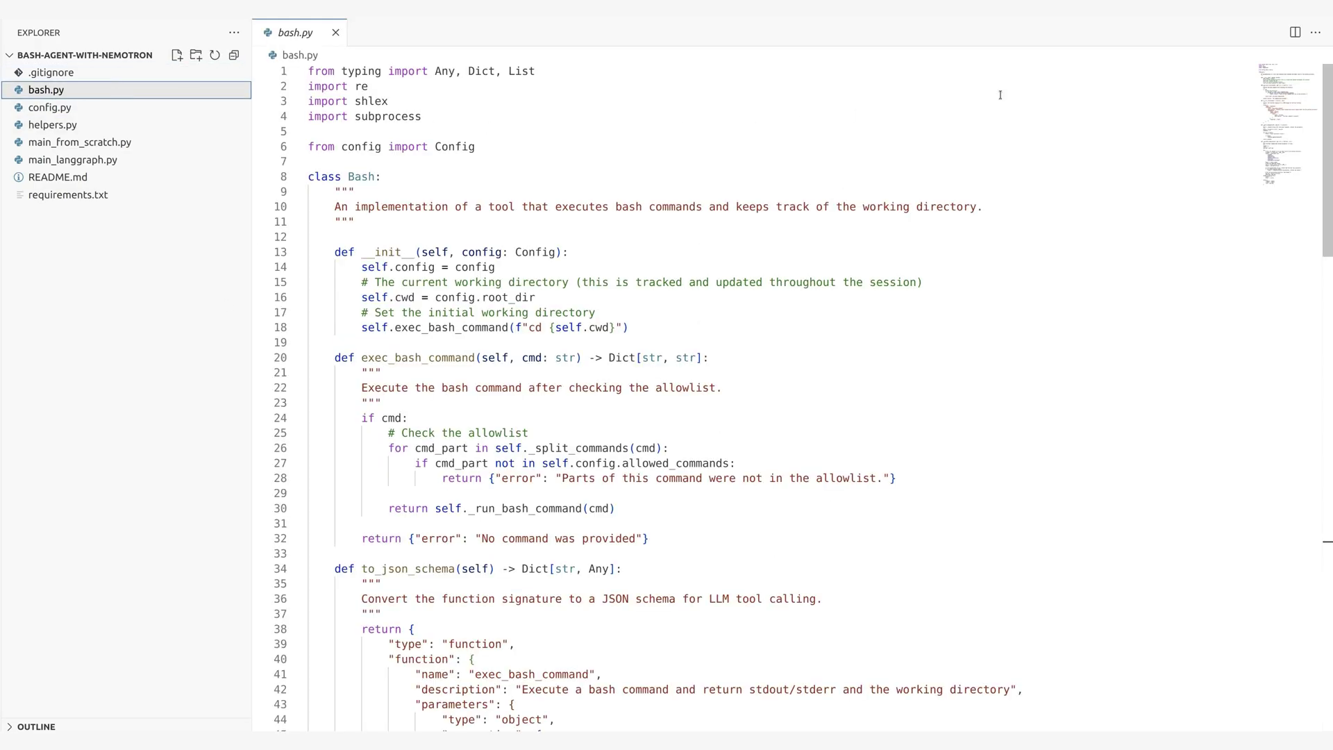
{"action": "left_click_drag", "start_coordinate": [1281, 83], "coordinate": [1292, 101]}
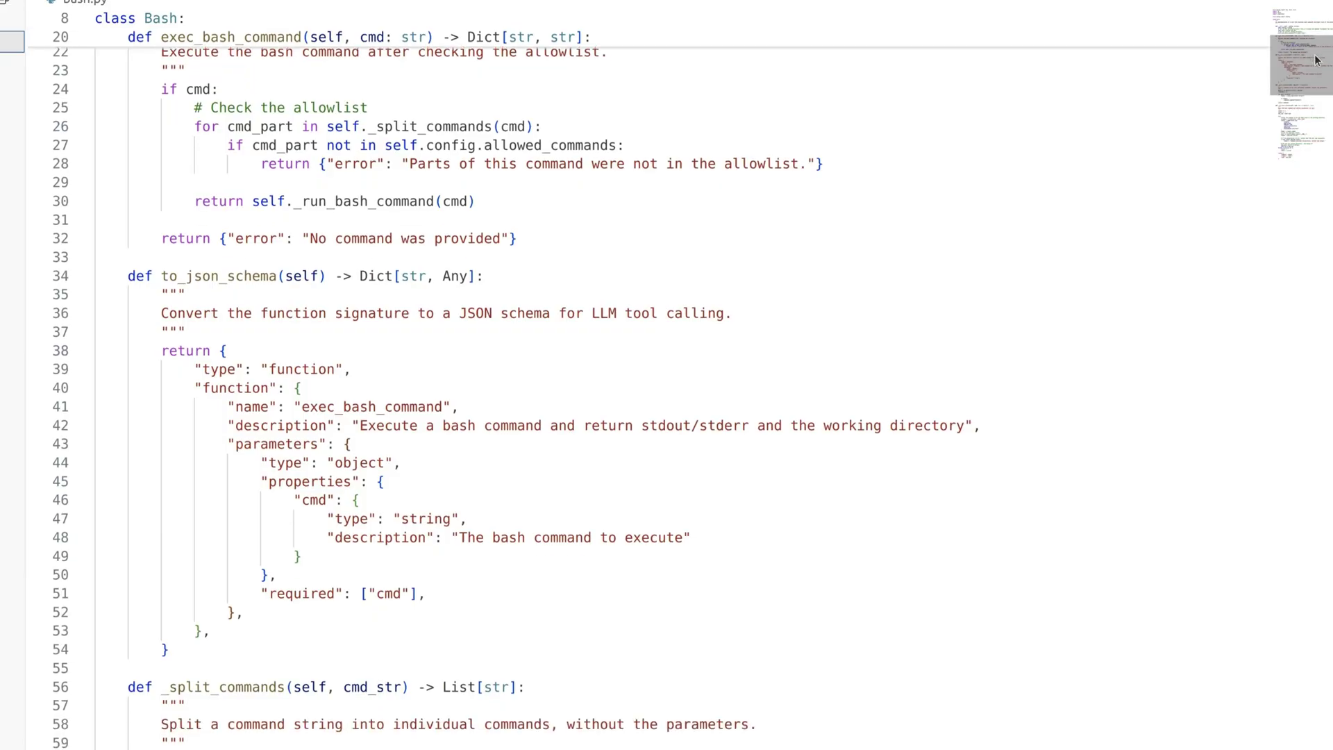
{"action": "scroll", "coordinate": [1315, 61], "scroll_direction": "down", "scroll_amount": 3}
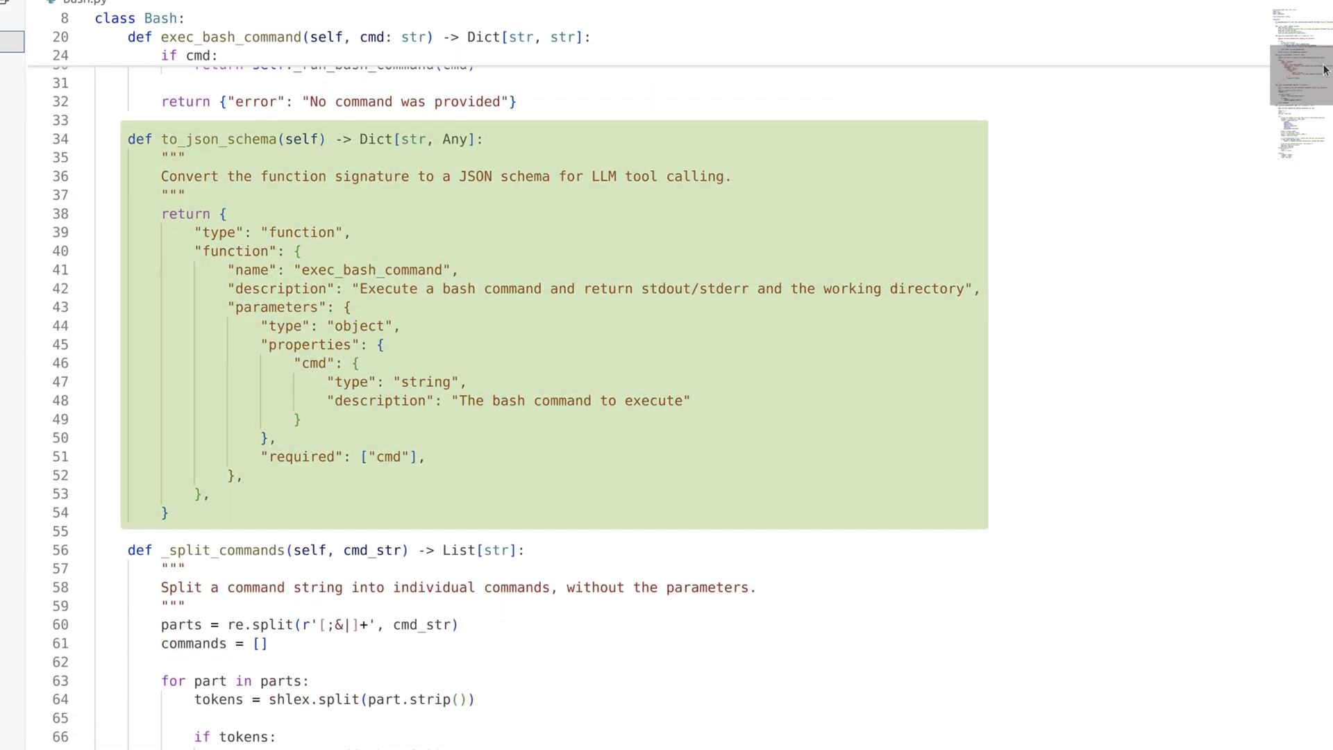
{"action": "scroll", "coordinate": [1325, 68], "scroll_direction": "down", "scroll_amount": 8}
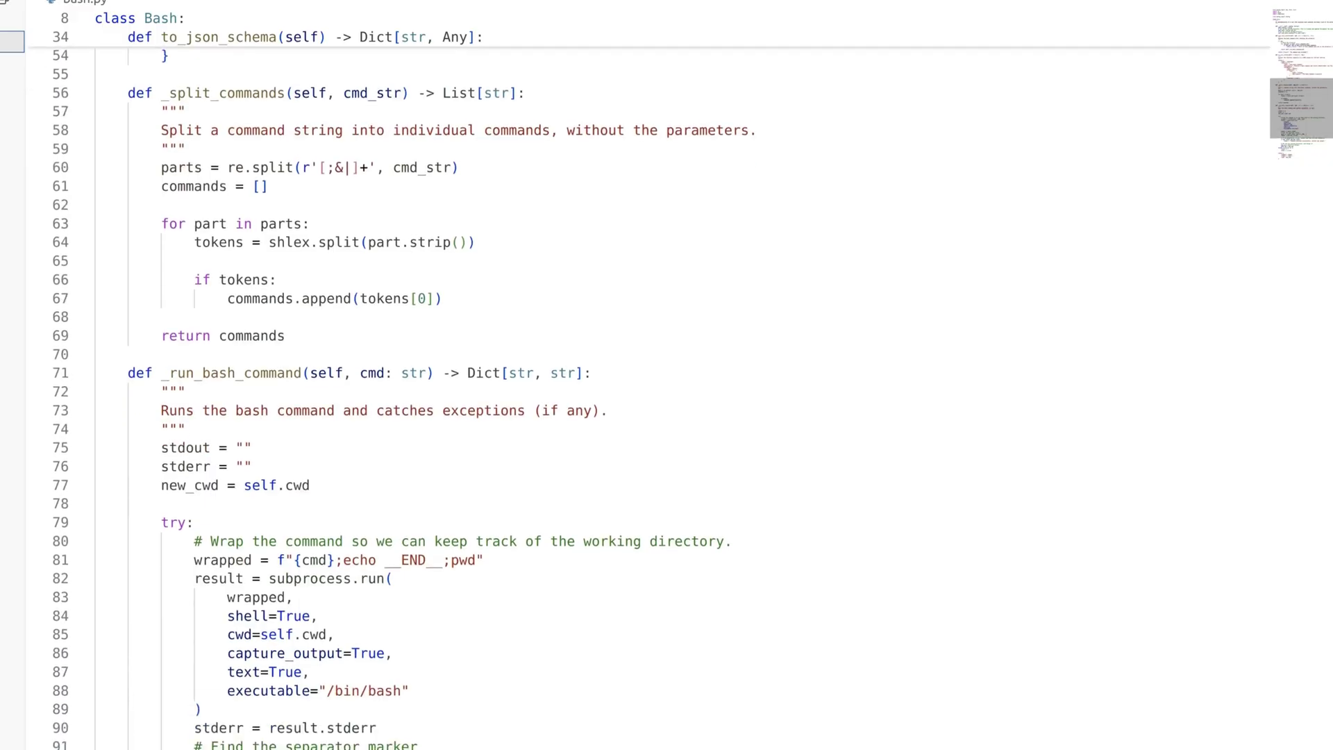
{"action": "scroll", "coordinate": [1306, 108], "scroll_direction": "down", "scroll_amount": 3}
{"action": "scroll", "coordinate": [1305, 107], "scroll_direction": "down", "scroll_amount": 3}
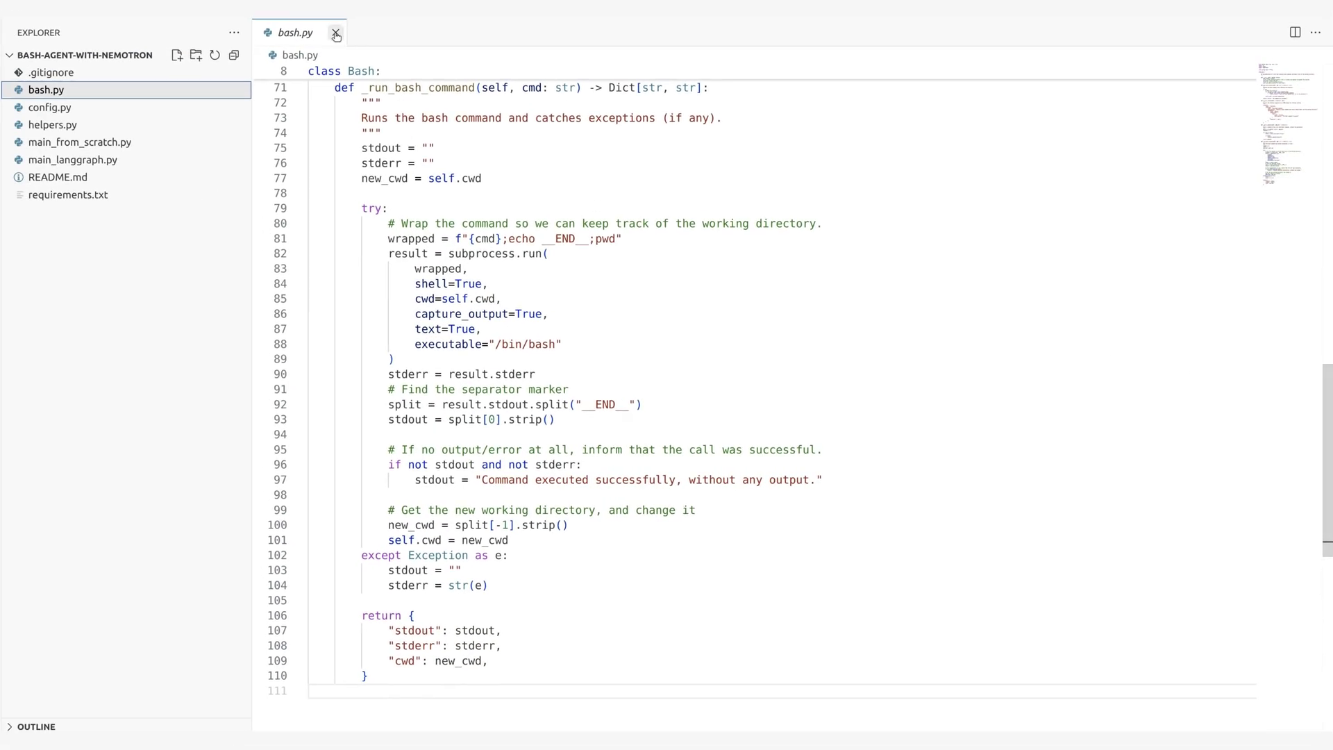
- Close bash.py and open helpers.py to view the Messages and LLM classes
{"action": "left_click", "coordinate": [332, 37]}
{"action": "left_click", "coordinate": [147, 126]}
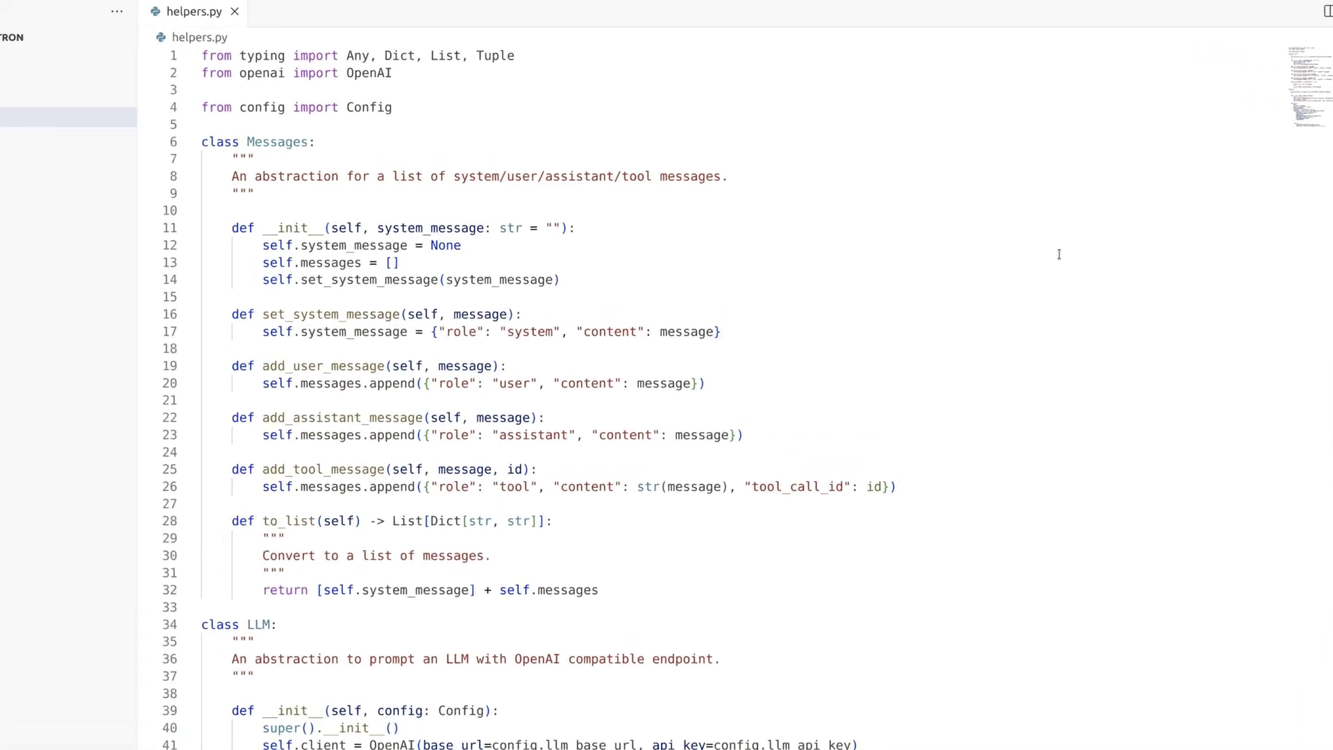
{"action": "scroll", "coordinate": [667, 386], "scroll_direction": "down", "scroll_amount": 2}
{"action": "scroll", "coordinate": [667, 386], "scroll_direction": "down", "scroll_amount": 1}
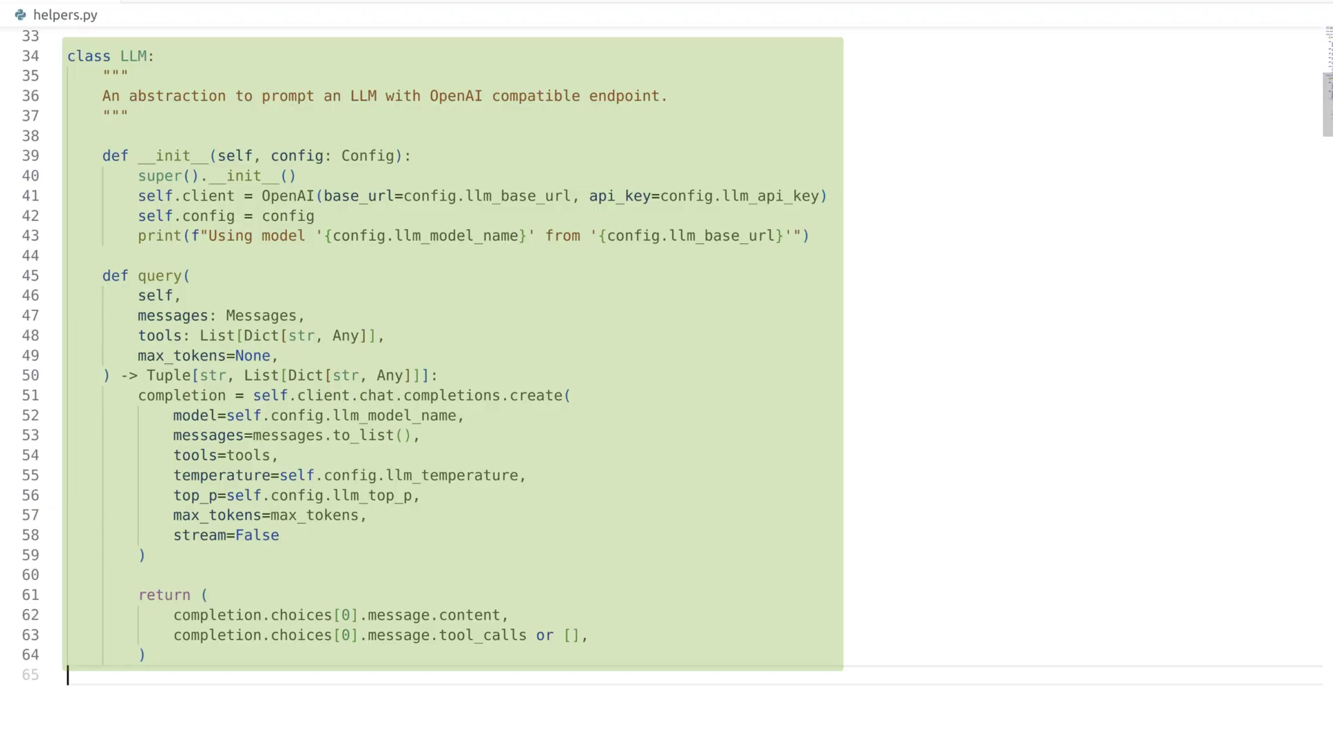
{"action": "left_click", "coordinate": [328, 30]}
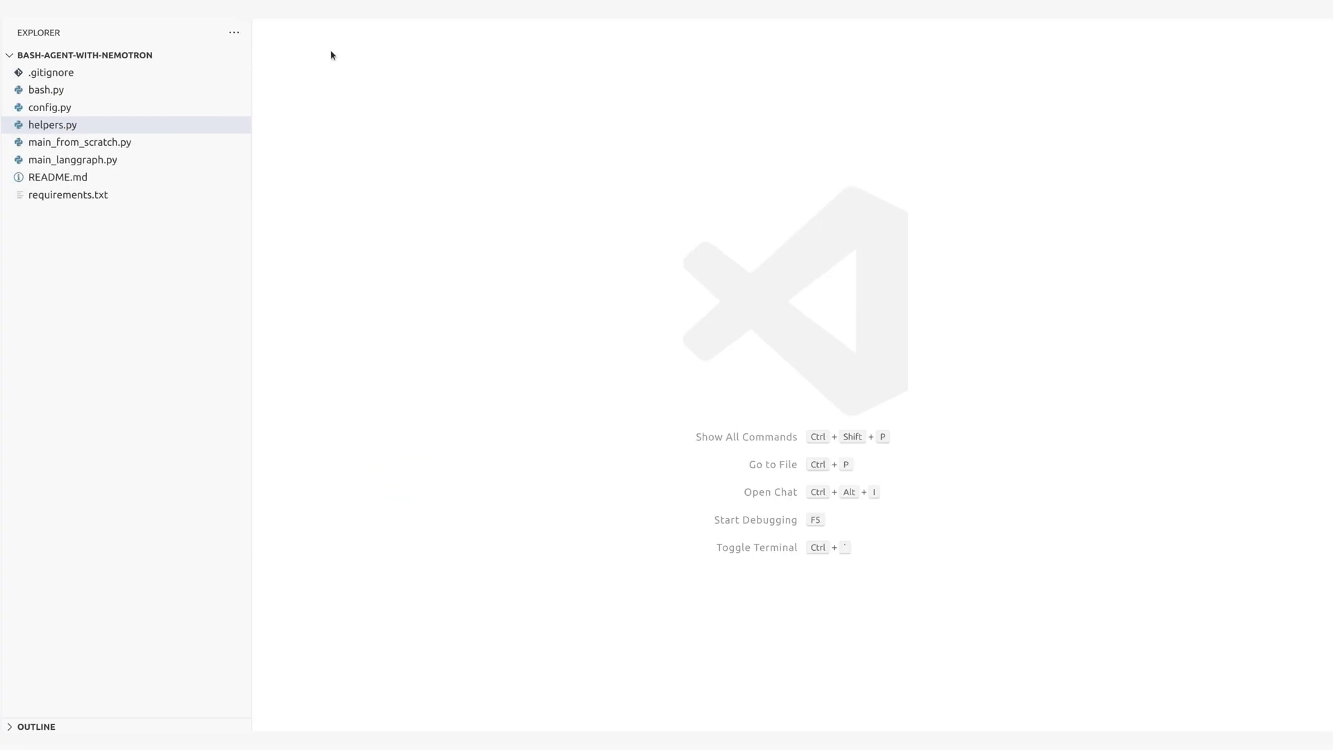
{"action": "left_click", "coordinate": [236, 144]}
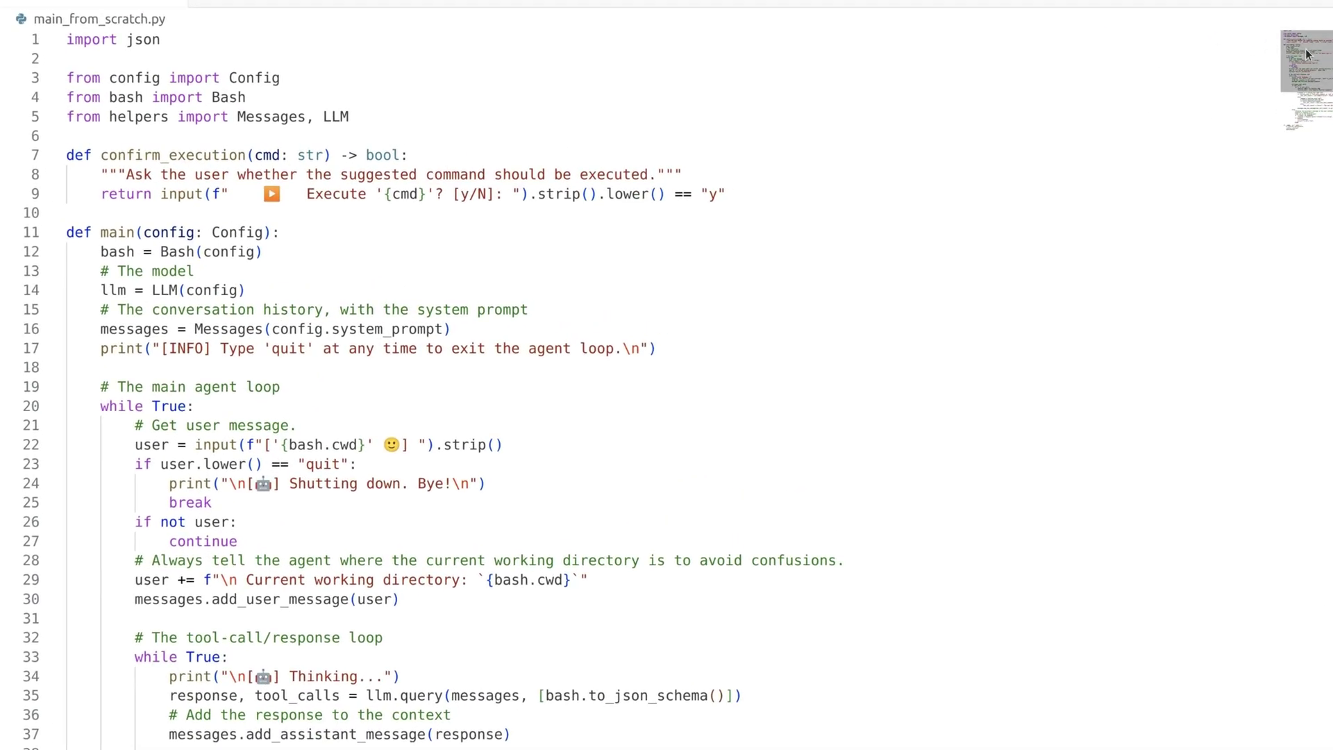
{"action": "left_click_drag", "start_coordinate": [1307, 54], "coordinate": [1321, 78]}
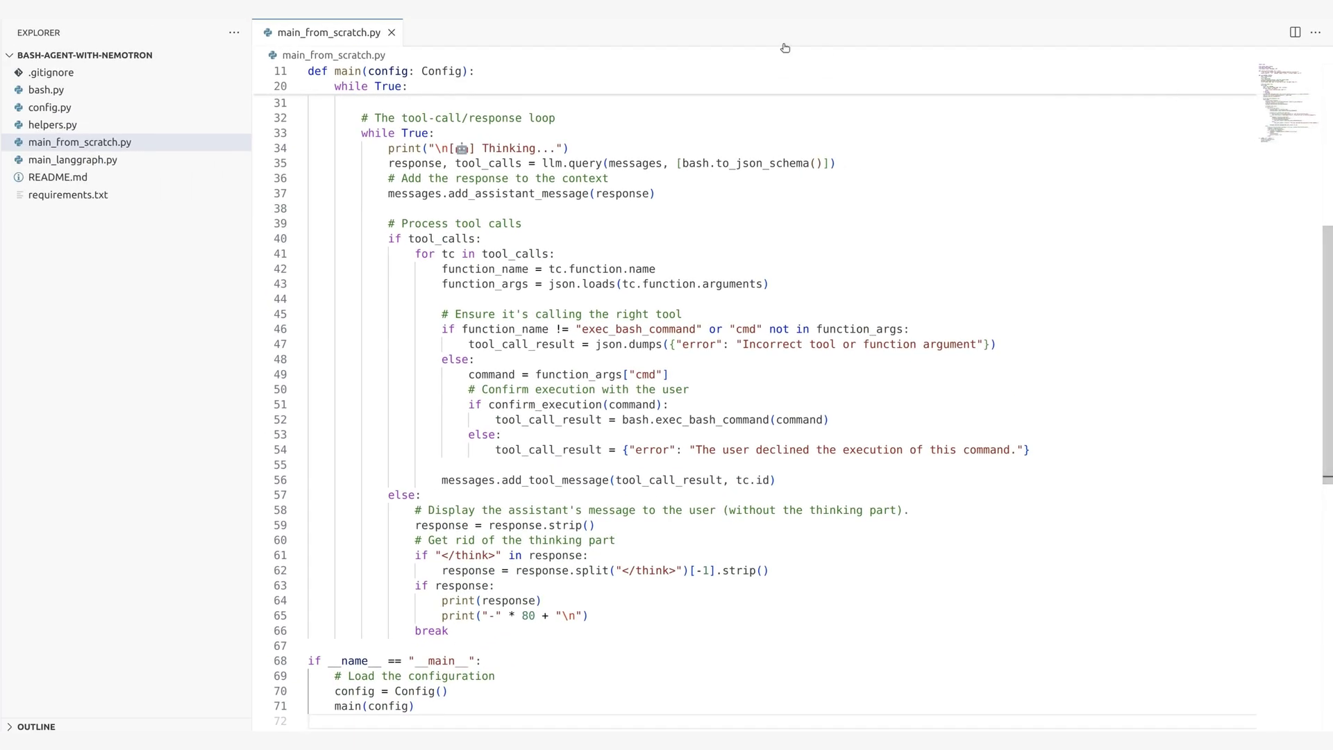
- Close main_from_scratch.py and open main_langgraph.py to see create_react_agent and agent.invoke
{"action": "left_click", "coordinate": [392, 33]}
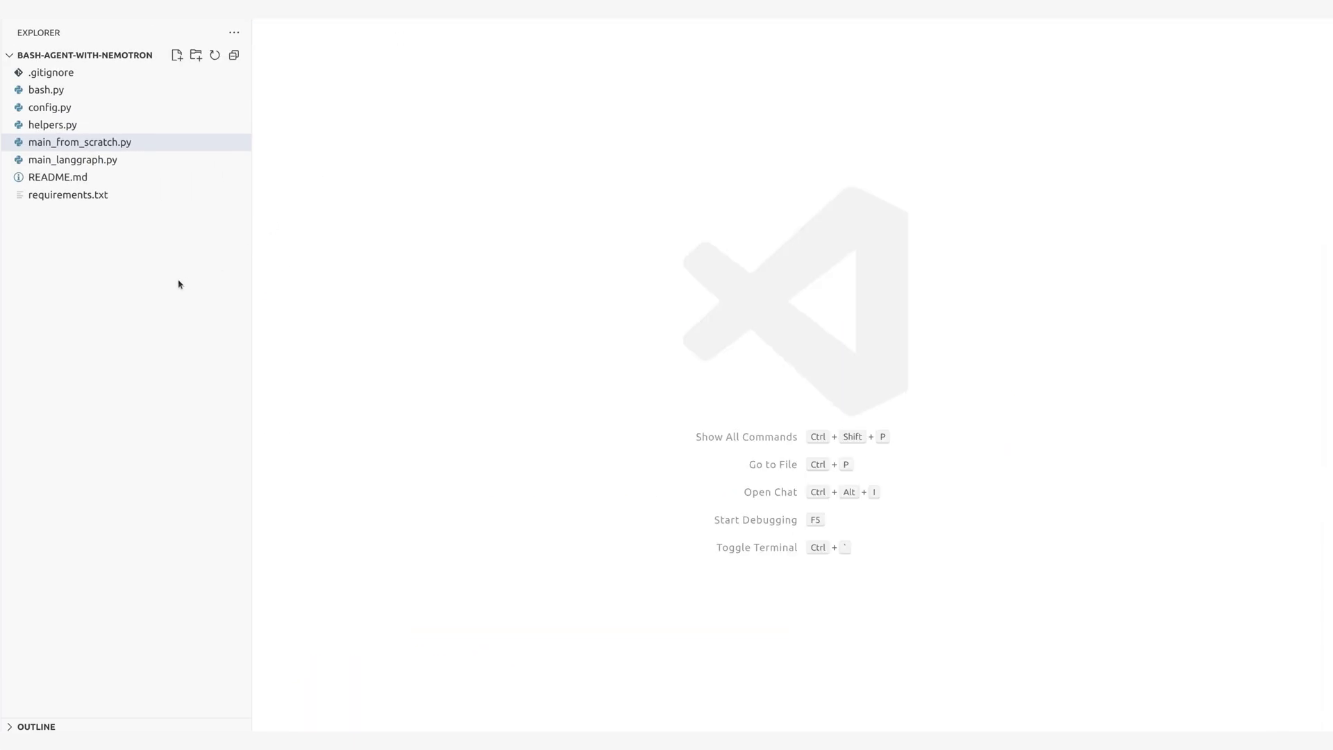
{"action": "left_click", "coordinate": [129, 163]}
{"action": "scroll", "coordinate": [667, 396], "scroll_direction": "down", "scroll_amount": 6}
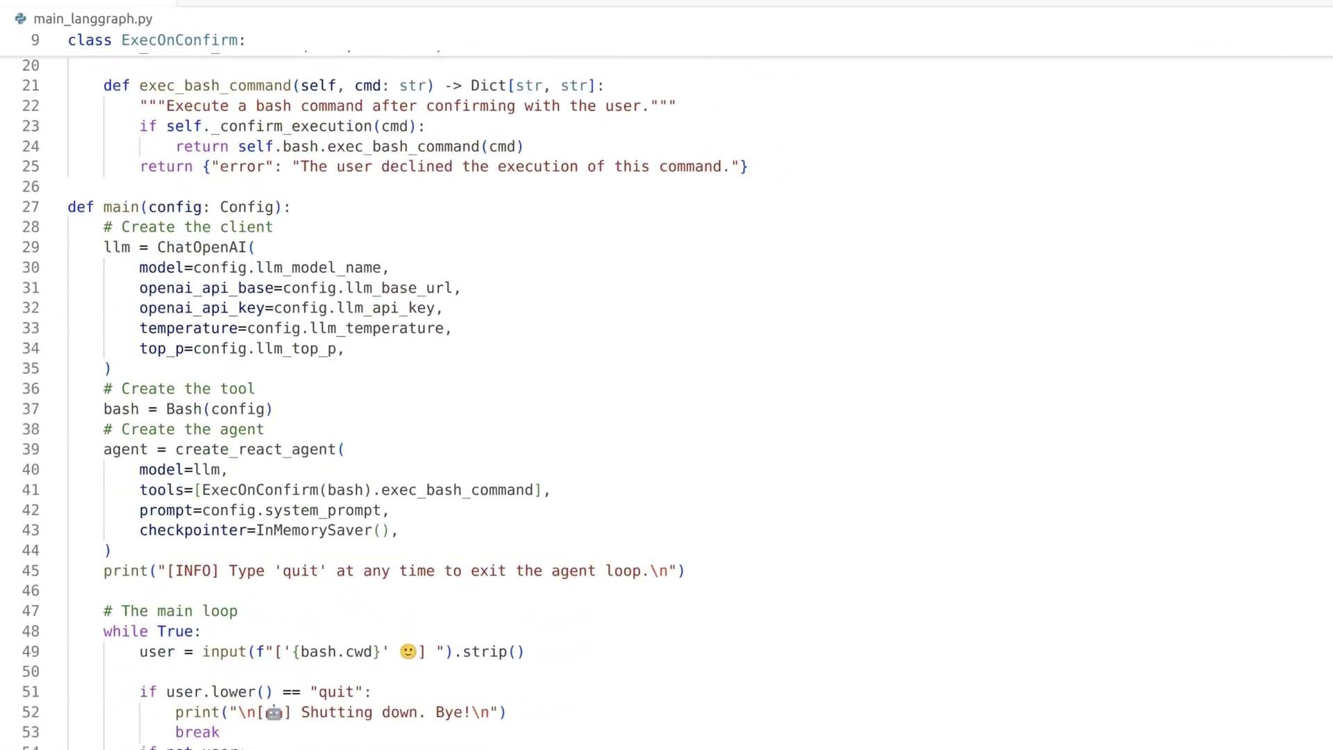
{"action": "scroll", "coordinate": [667, 395], "scroll_direction": "down", "scroll_amount": 2}
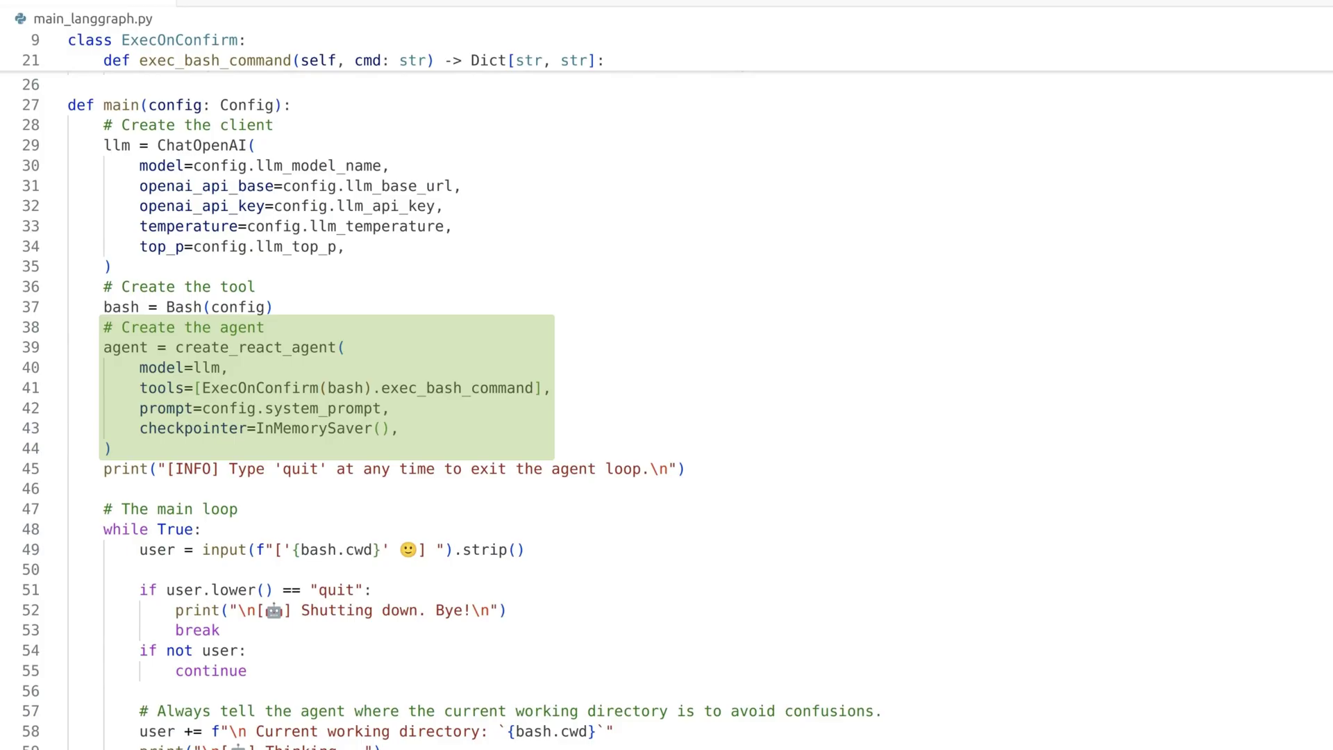
{"action": "scroll", "coordinate": [667, 401], "scroll_direction": "down", "scroll_amount": 4}
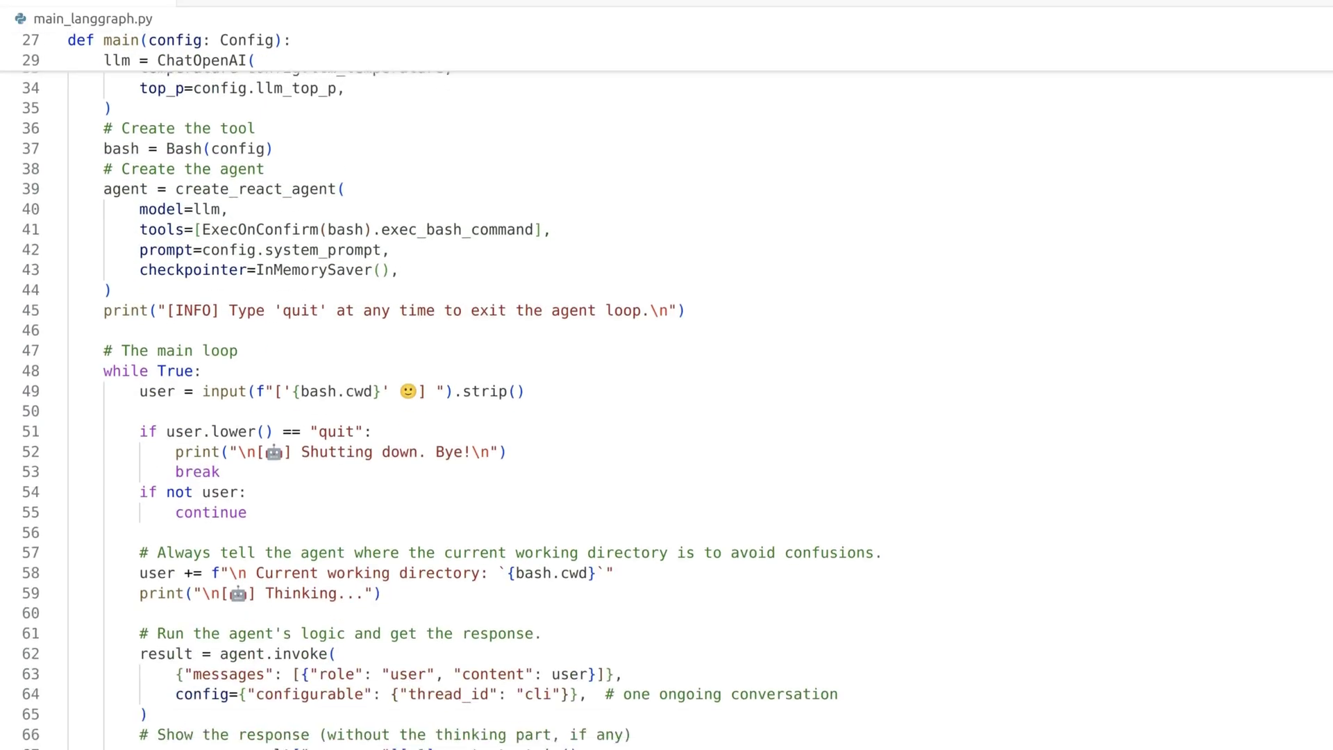
{"action": "scroll", "coordinate": [668, 400], "scroll_direction": "down", "scroll_amount": 1}
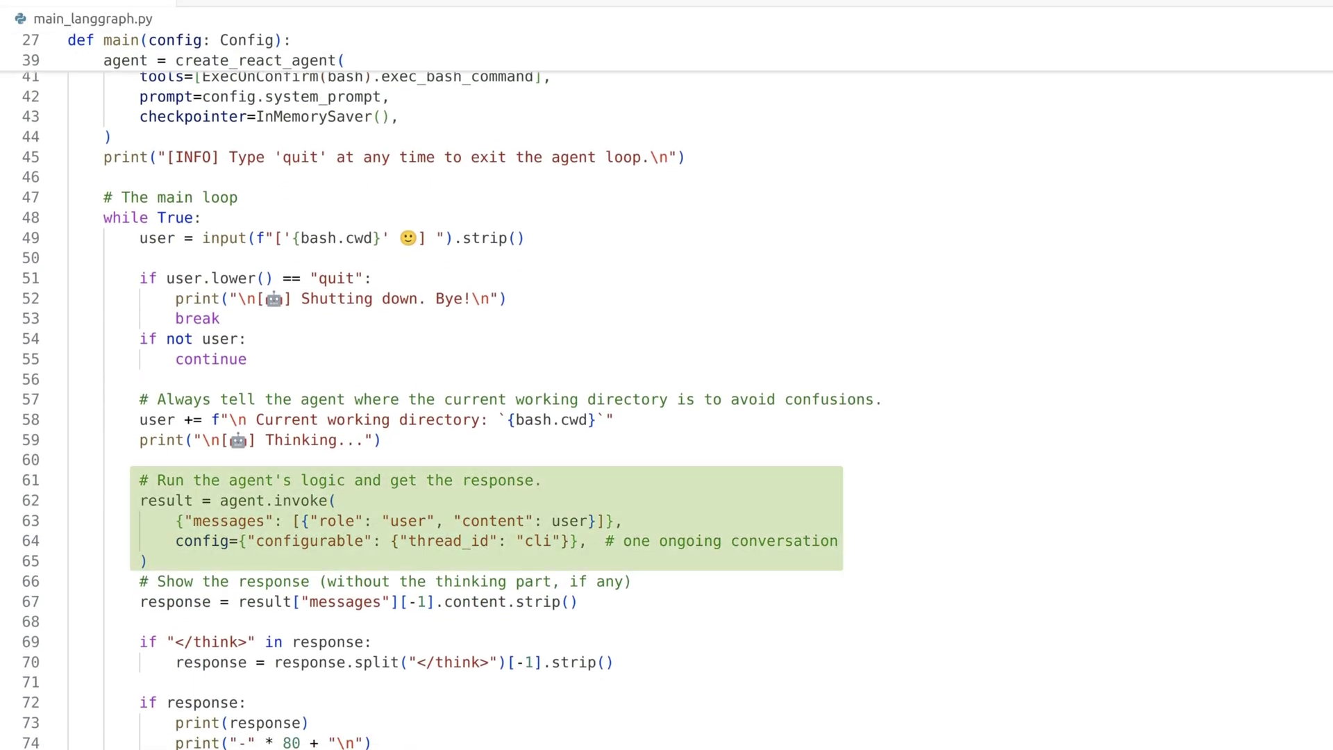